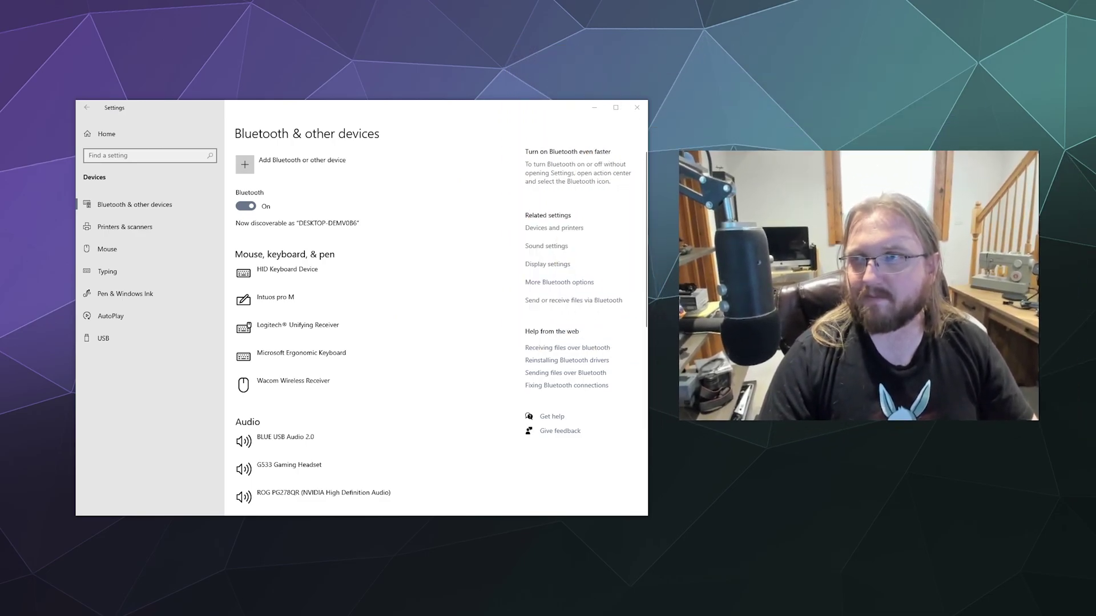
# Add a Bluetooth device in Settings and pick Wireless Controller from the scan to pair it
pyautogui.click(451, 118)
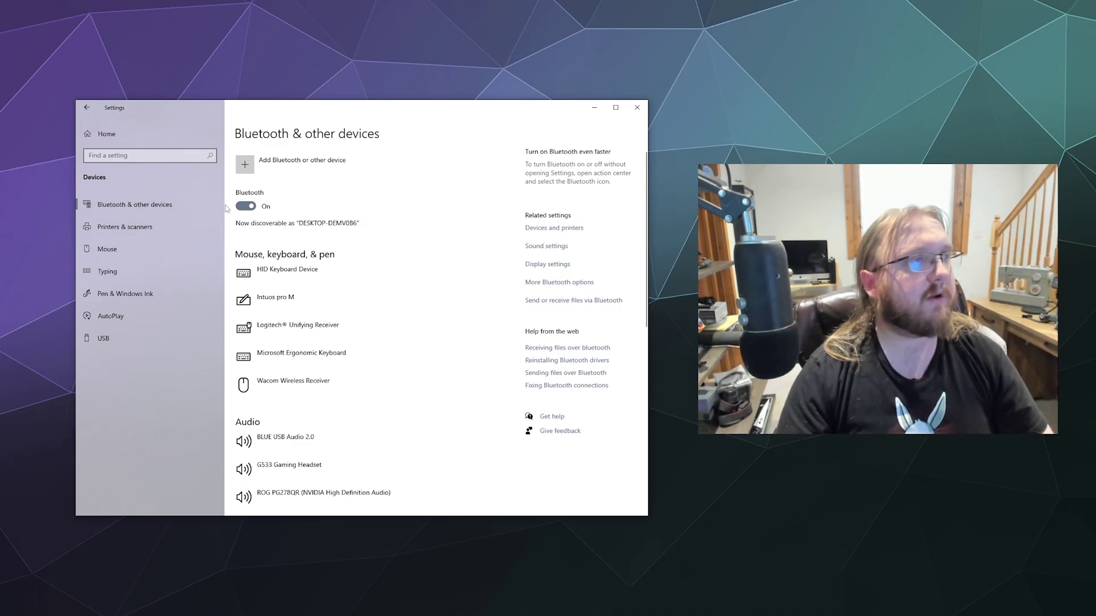
pyautogui.click(336, 169)
pyautogui.click(305, 231)
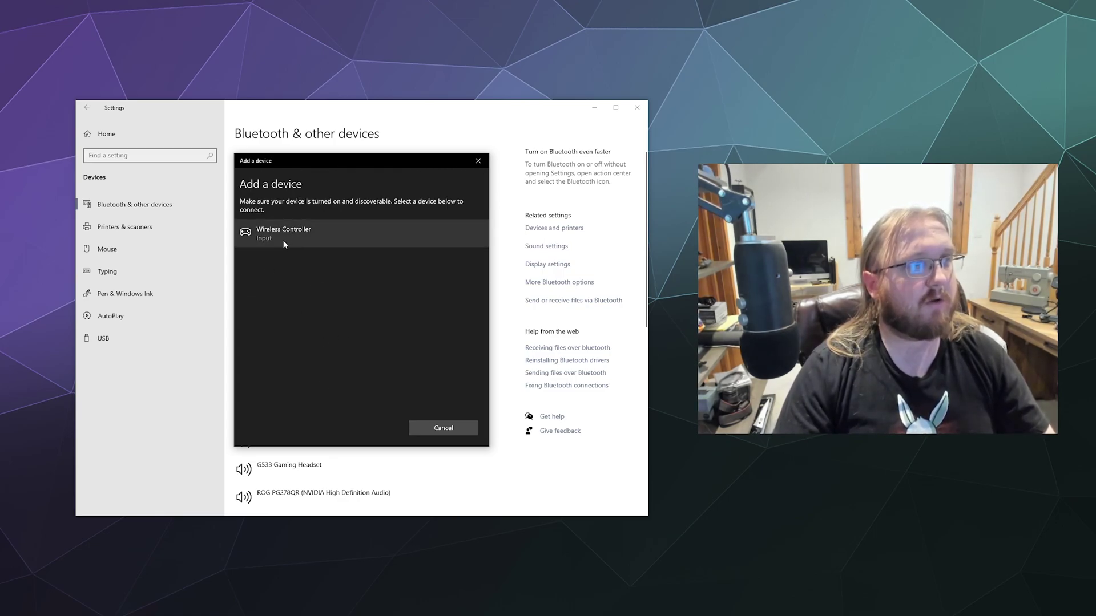
pyautogui.click(318, 234)
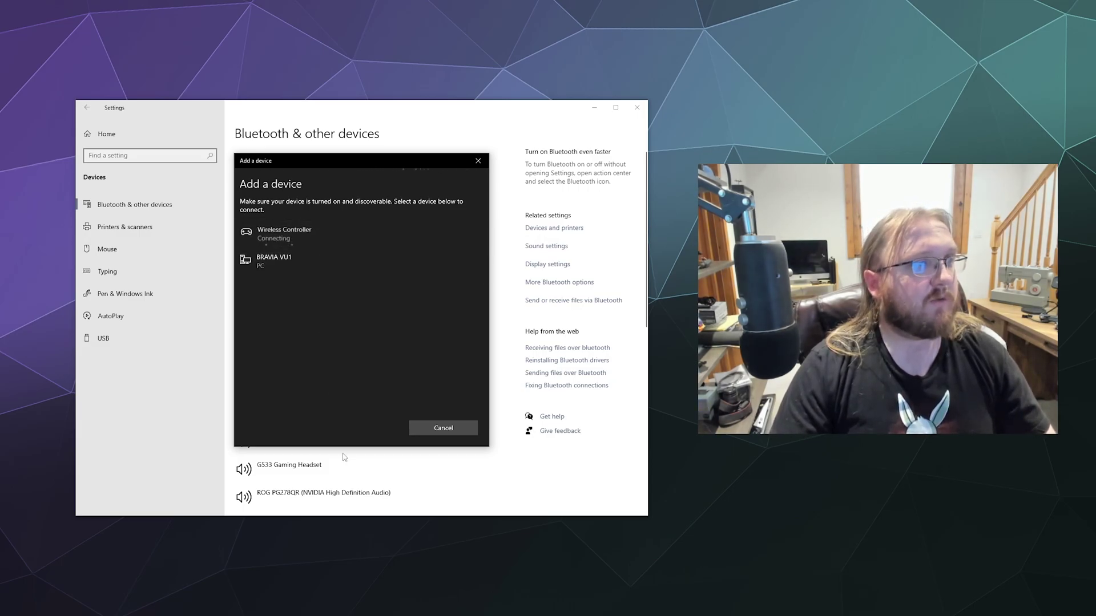